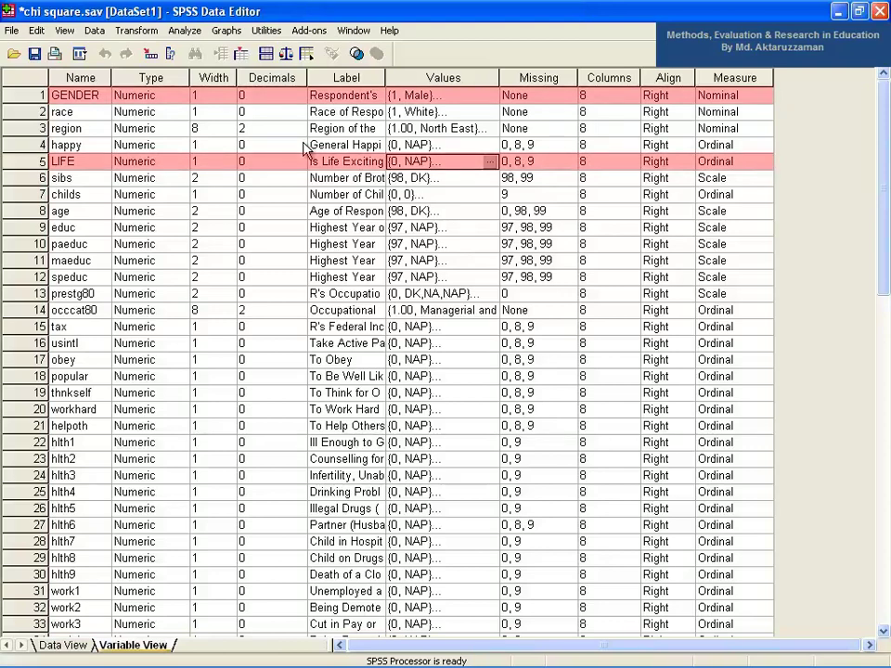
Step: Check the measurement level of the LIFE variable
key(Tab)
key(Tab)
key(Tab)
key(Tab)
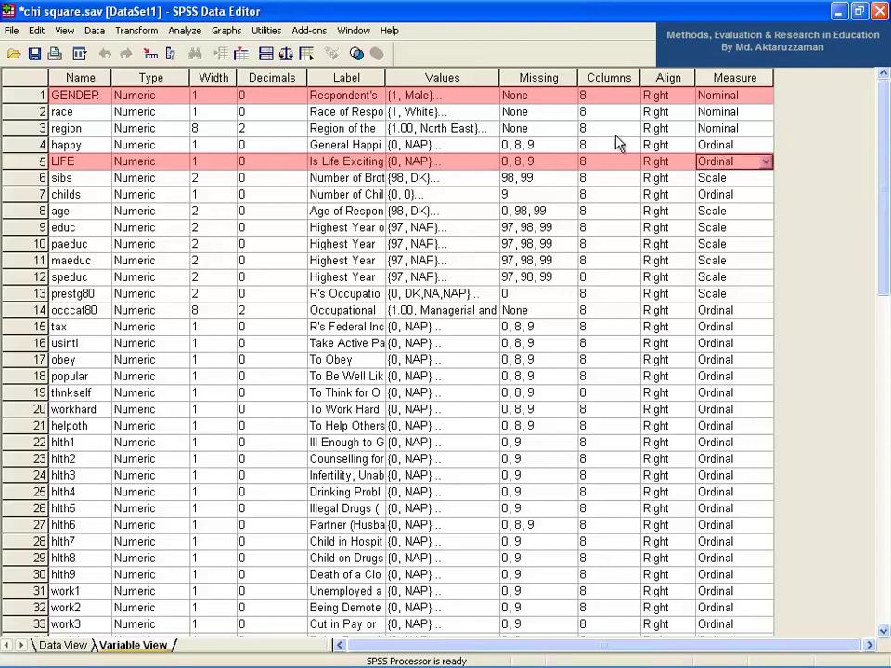
Step: Review the value labels defined for the GENDER variable, then close them without making changes
click(490, 96)
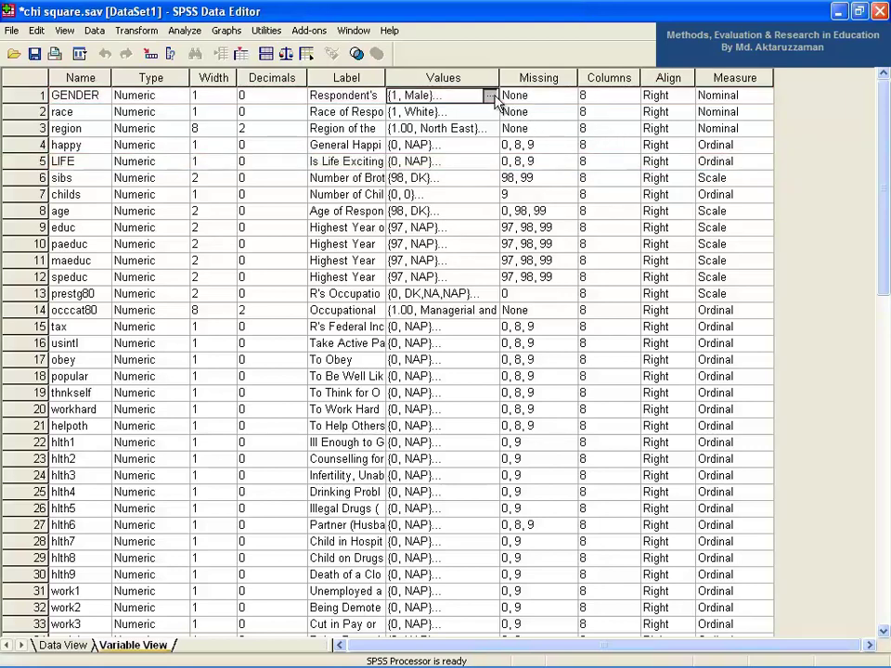
click(490, 96)
drag(320, 89, 337, 158)
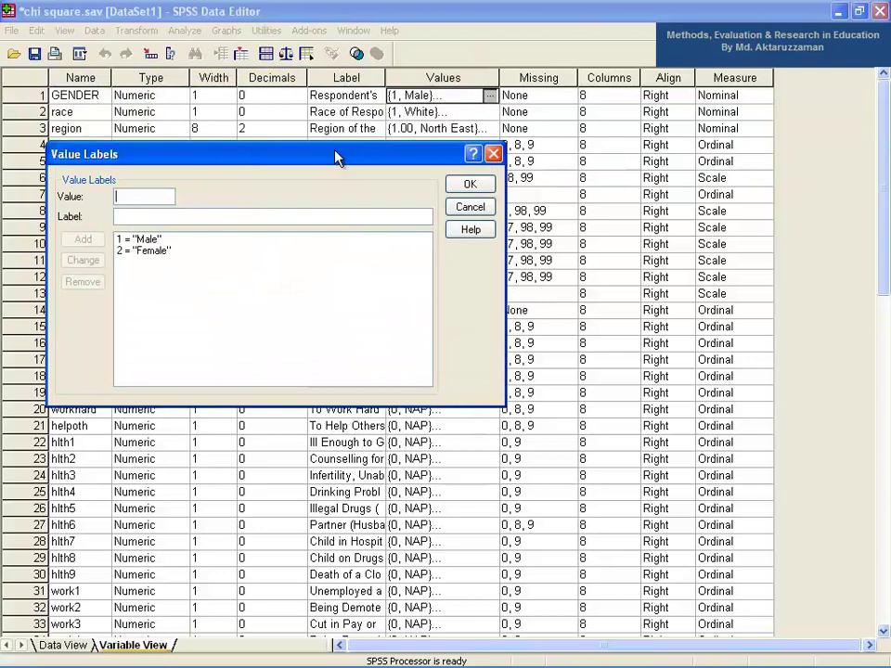
click(165, 240)
click(167, 250)
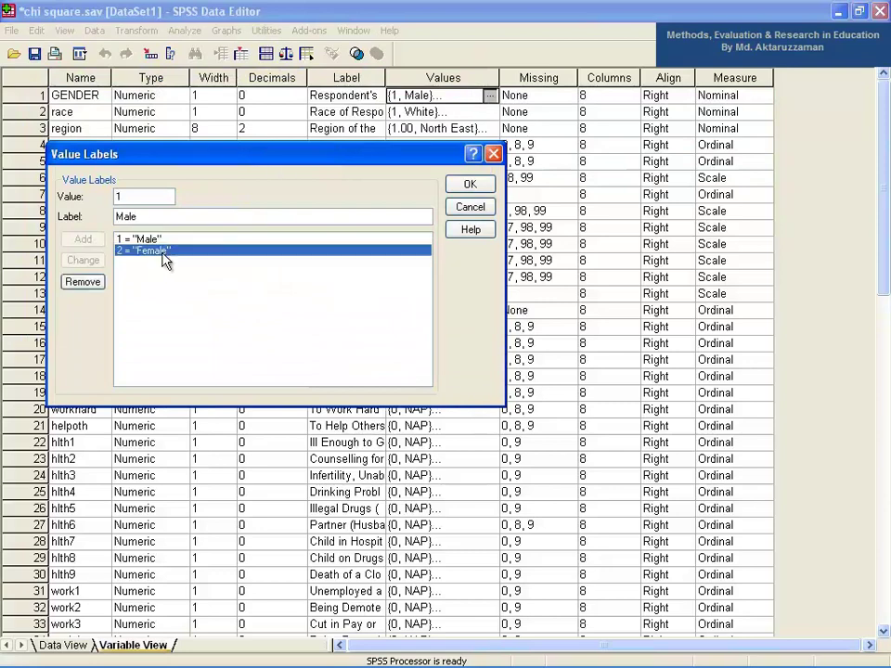
click(470, 207)
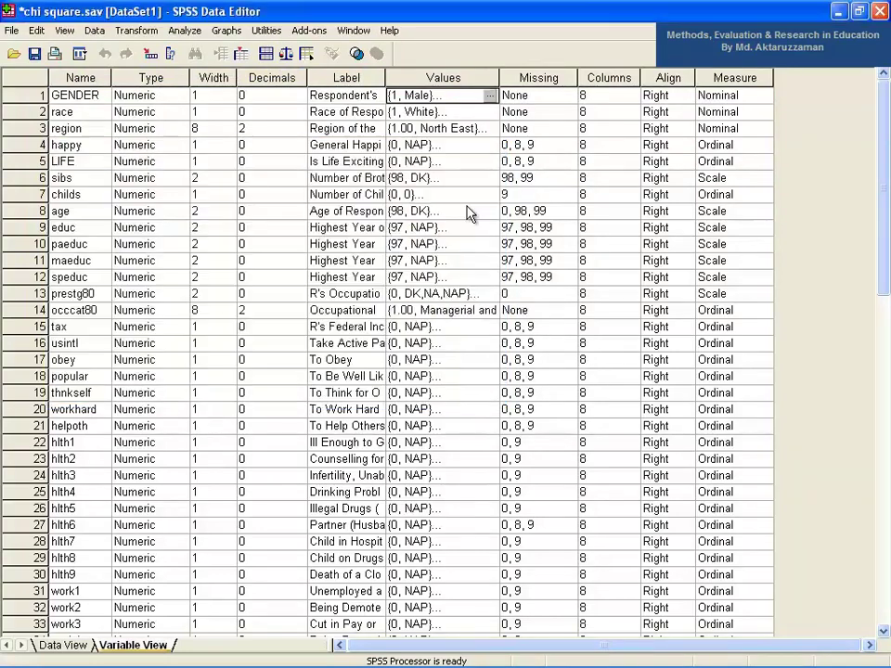
Step: Review the LIFE variable's value labels, including the codes defined as missing, and close them without making changes
click(490, 161)
click(491, 162)
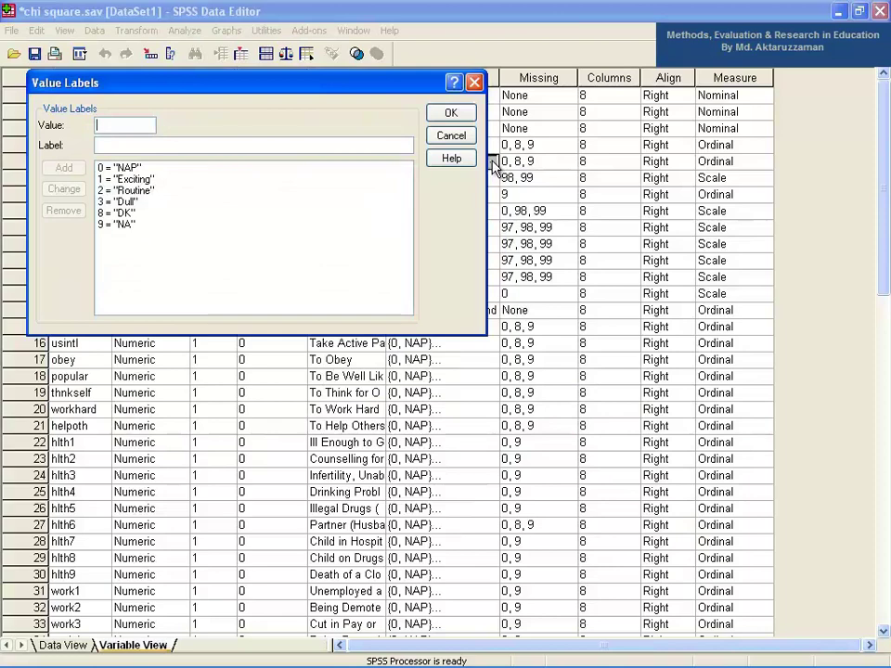
click(160, 180)
click(143, 192)
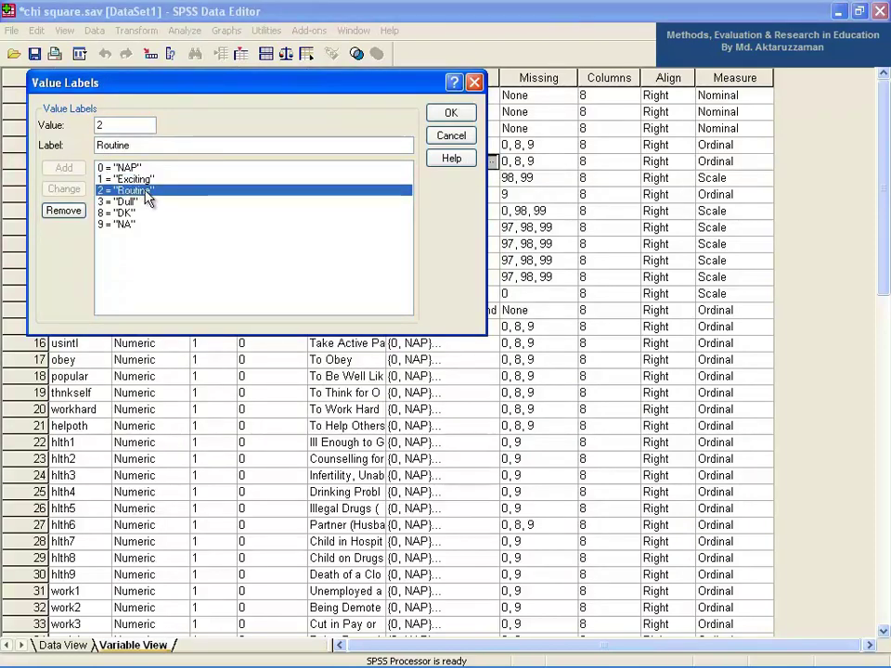
click(135, 203)
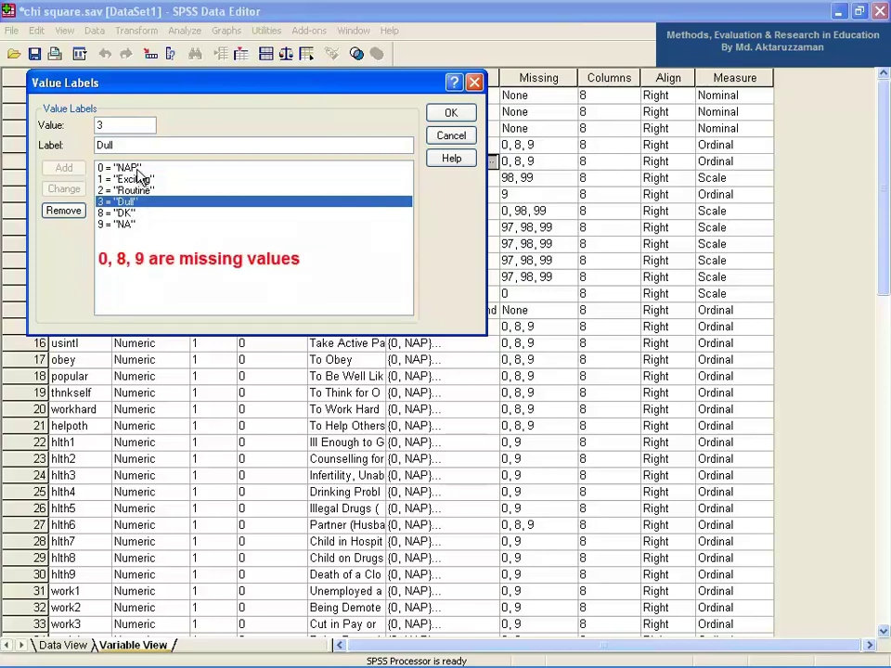
click(136, 170)
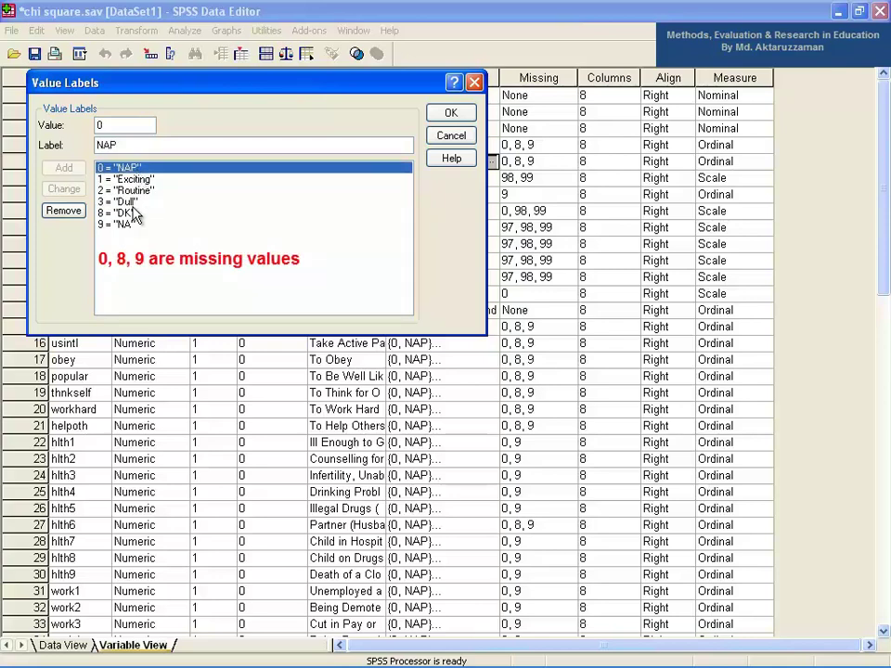
click(132, 214)
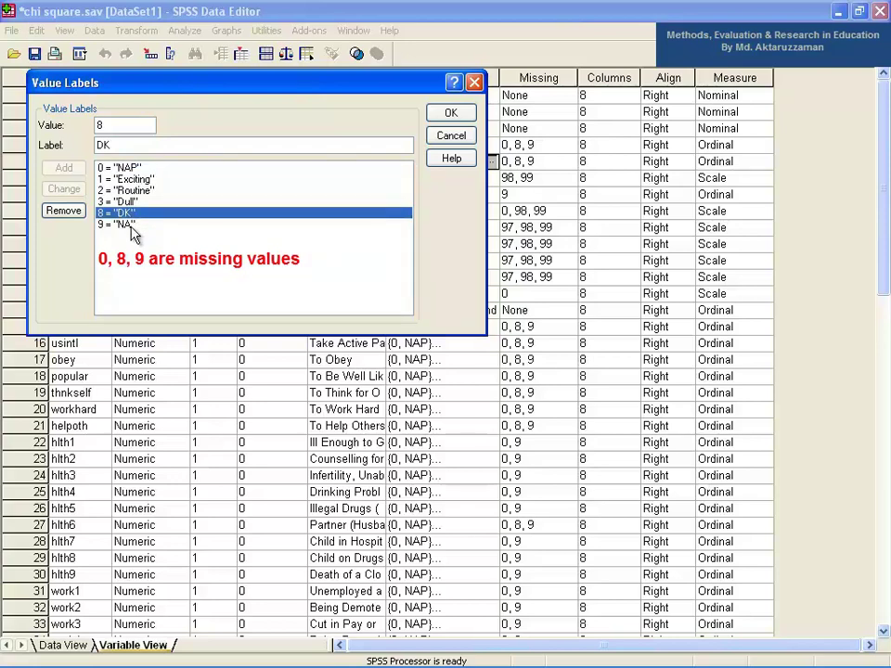
click(128, 225)
click(451, 135)
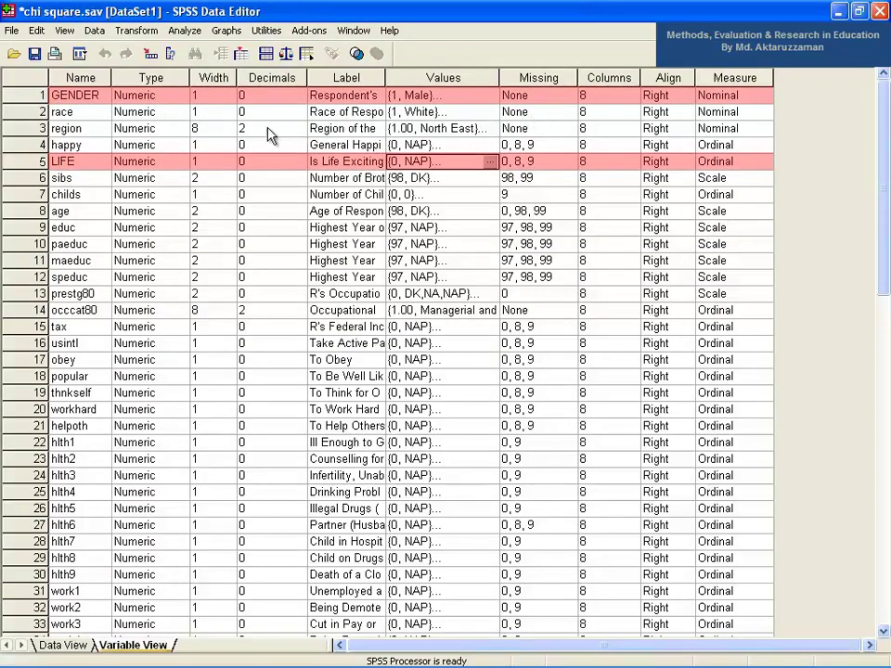
Step: Show the data cases with value labels displayed instead of numeric codes
click(72, 649)
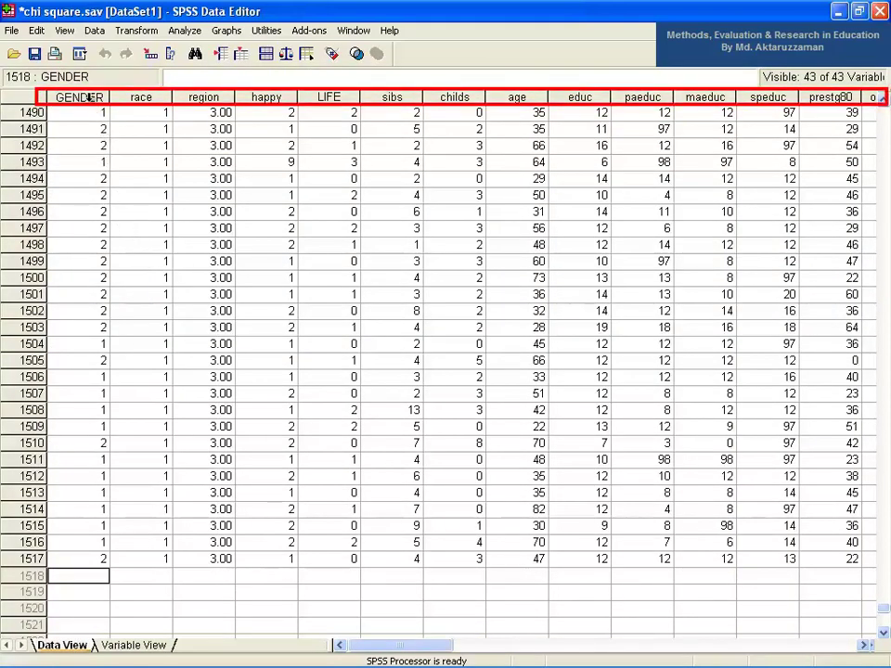
key(ctrl+a)
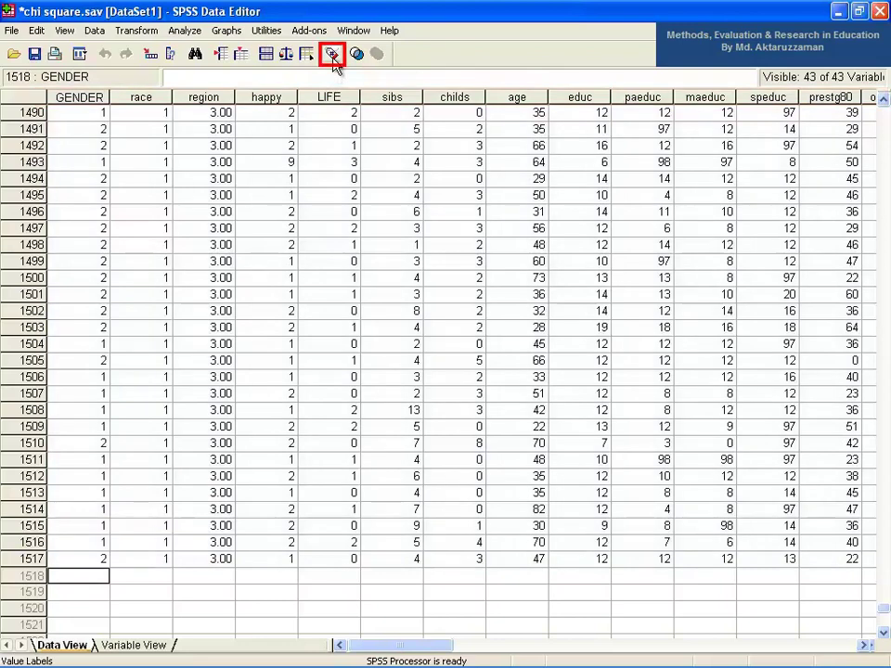
click(332, 55)
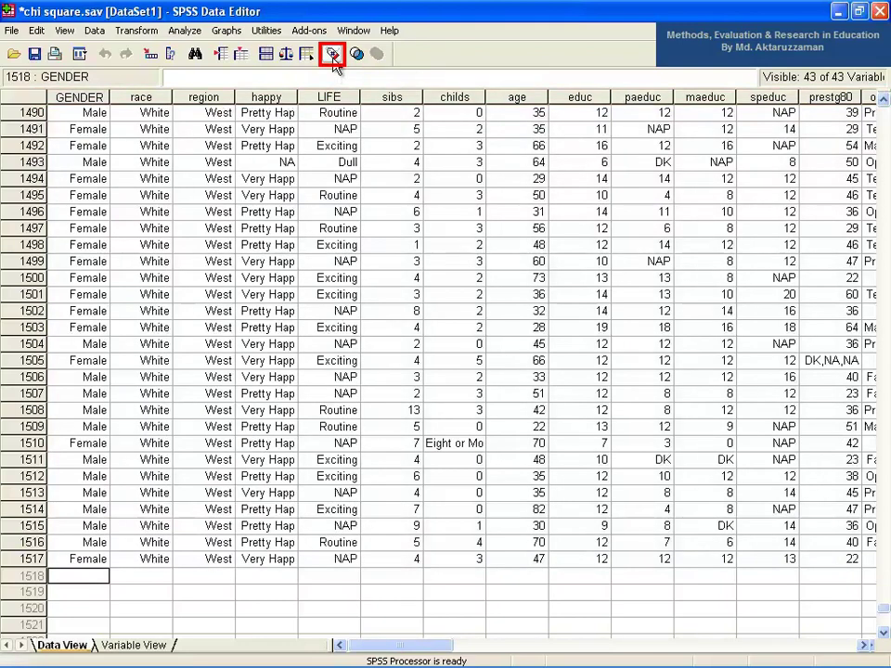
click(332, 55)
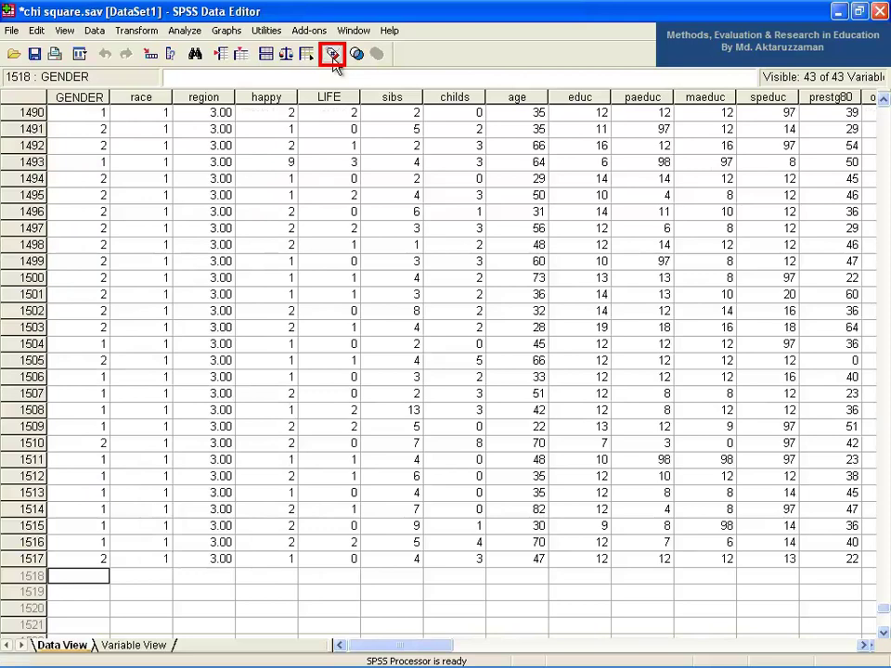
click(333, 55)
click(333, 55)
click(332, 55)
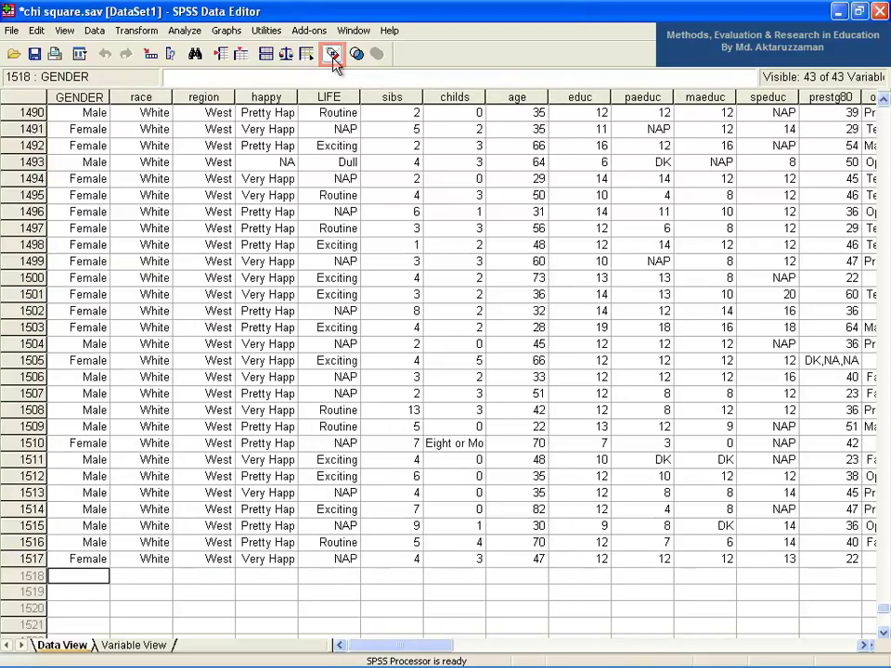
Step: Set up a Crosstabs analysis with Is Life Exciting or Dull as rows, Respondent's Gender as columns, and clustered bar charts
click(184, 30)
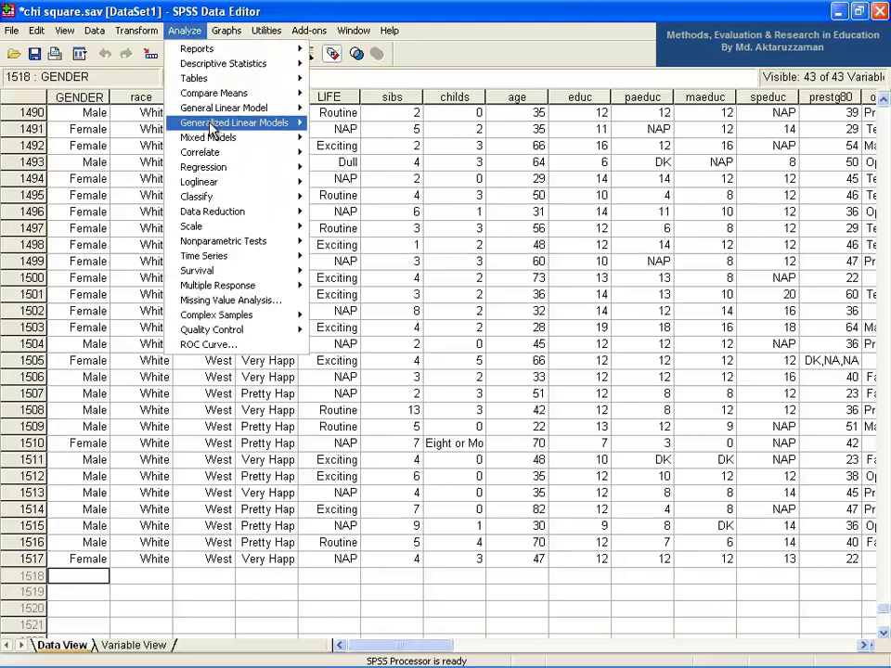
mouse_move(290, 64)
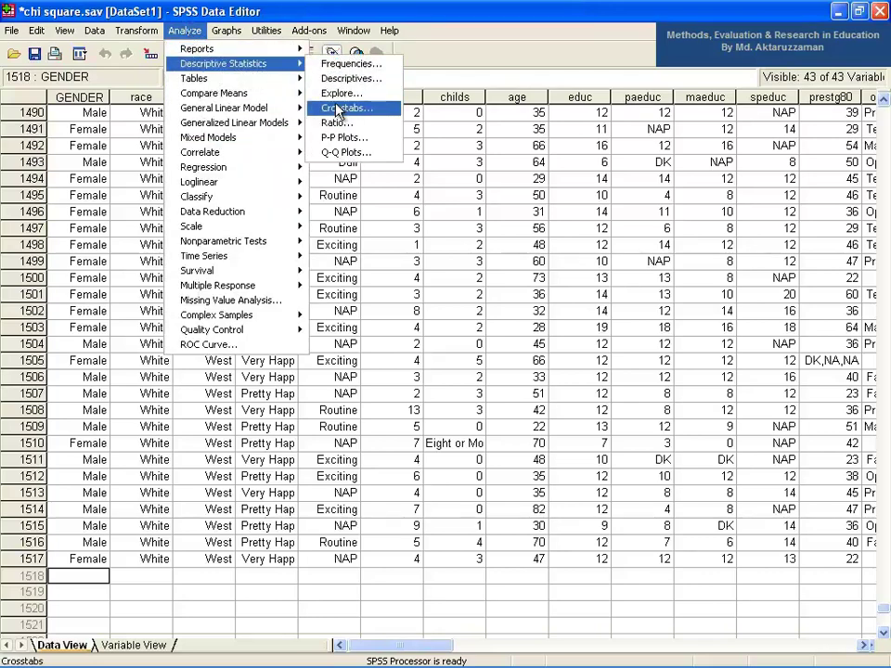
click(342, 109)
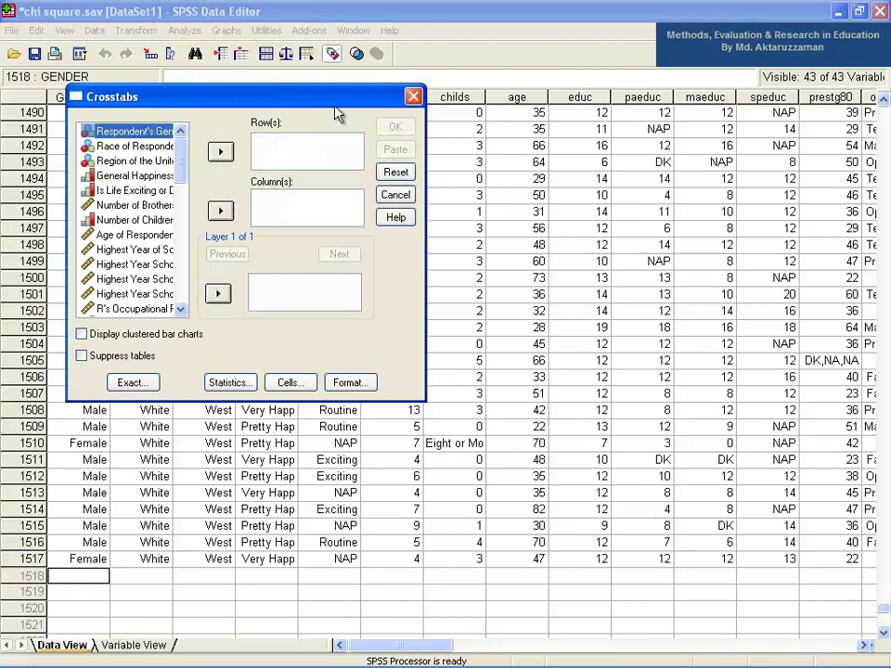
click(137, 191)
click(221, 153)
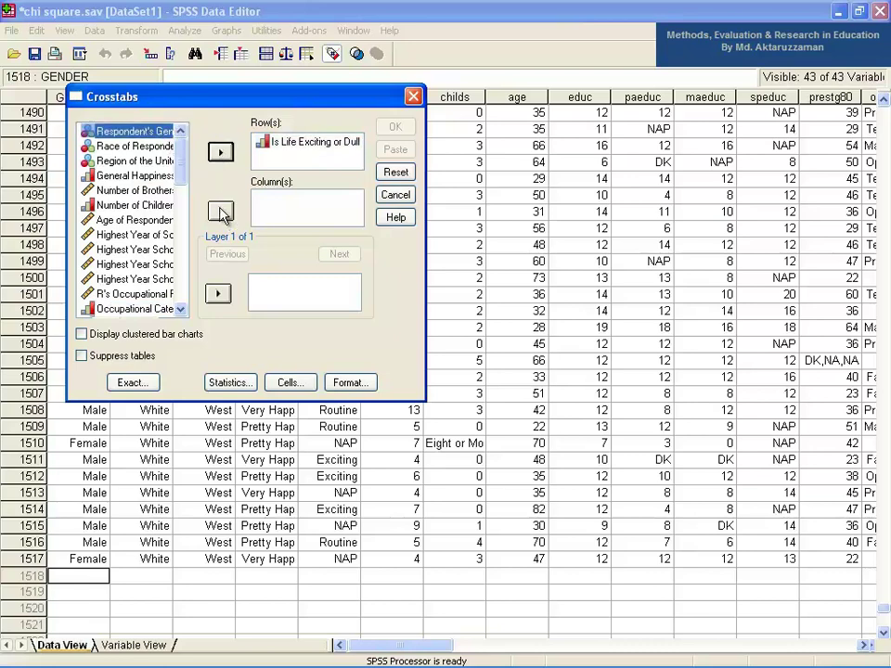
click(222, 213)
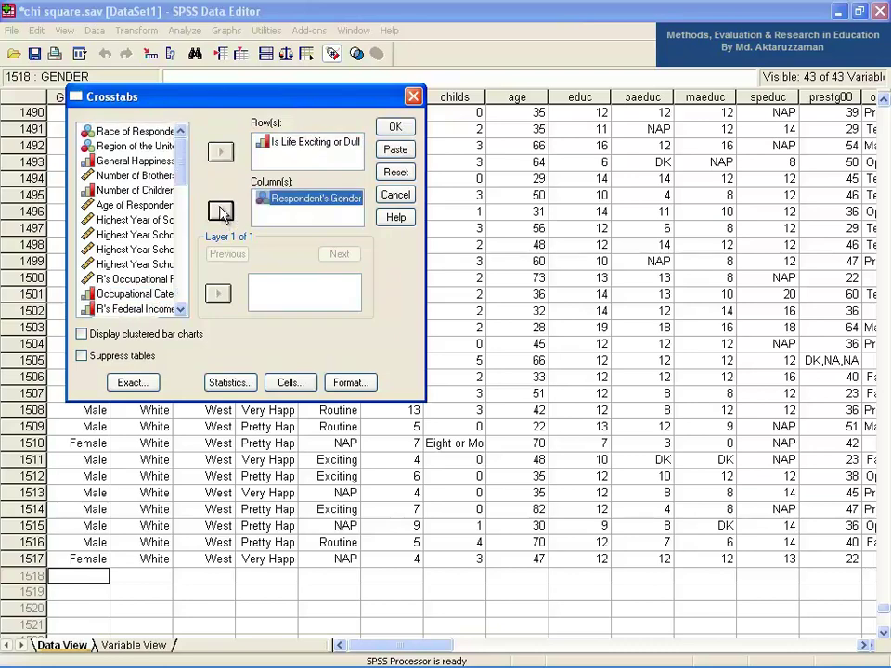
click(155, 336)
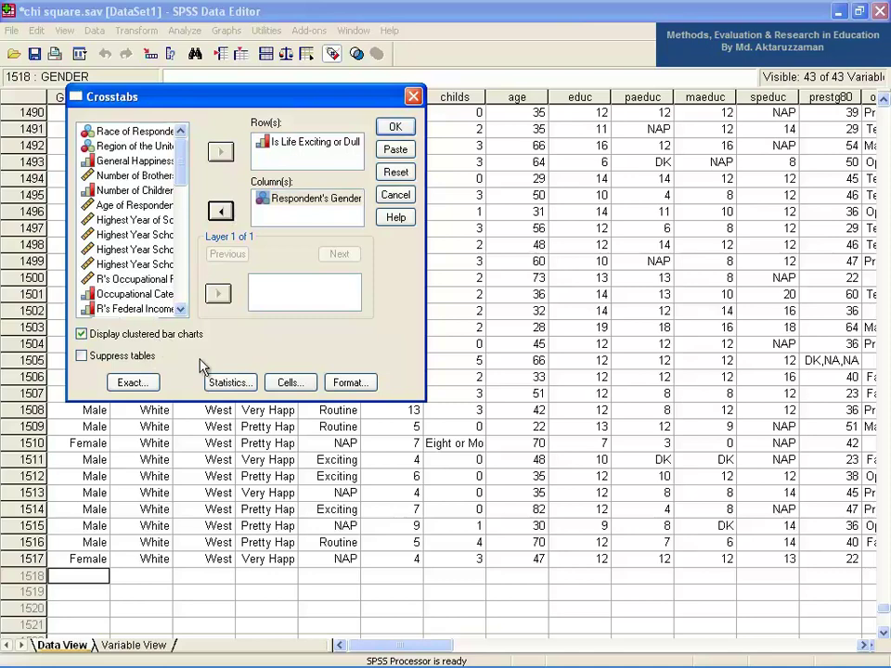
Step: Add the Chi-square statistic to the Crosstabs analysis
click(224, 381)
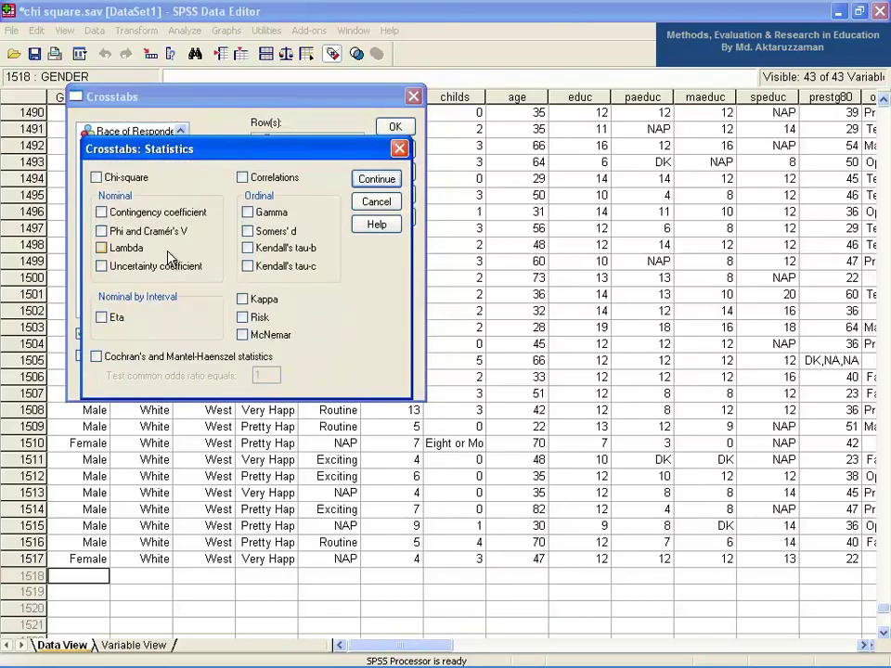
click(135, 178)
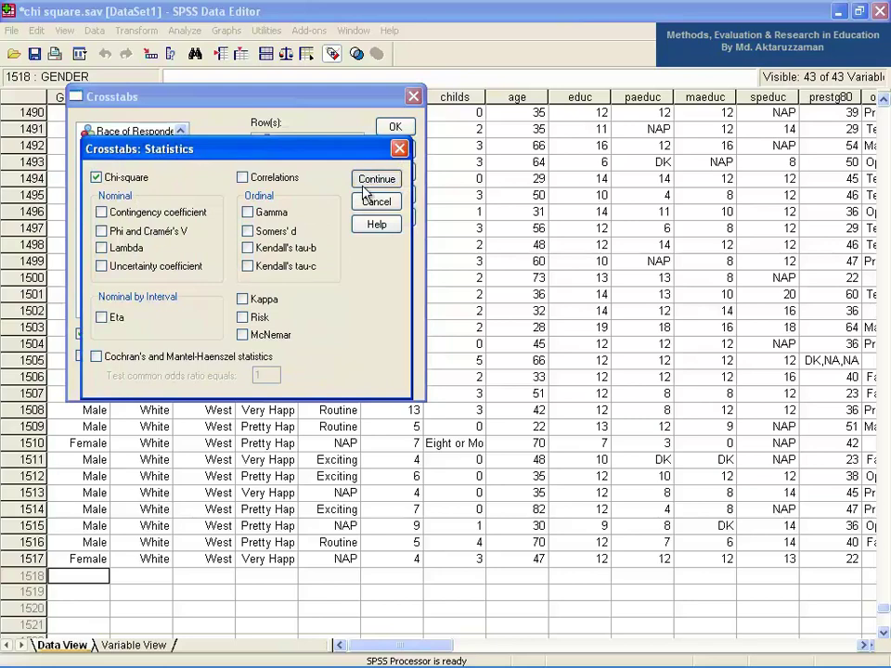
click(376, 179)
Step: Include expected counts alongside observed counts in the crosstab cells and run the analysis
click(291, 384)
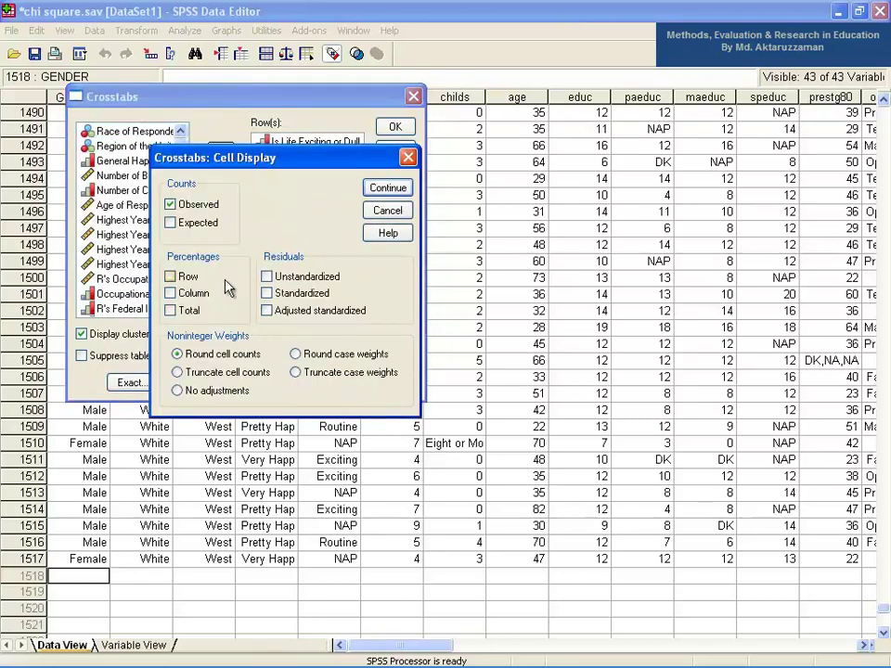
click(204, 224)
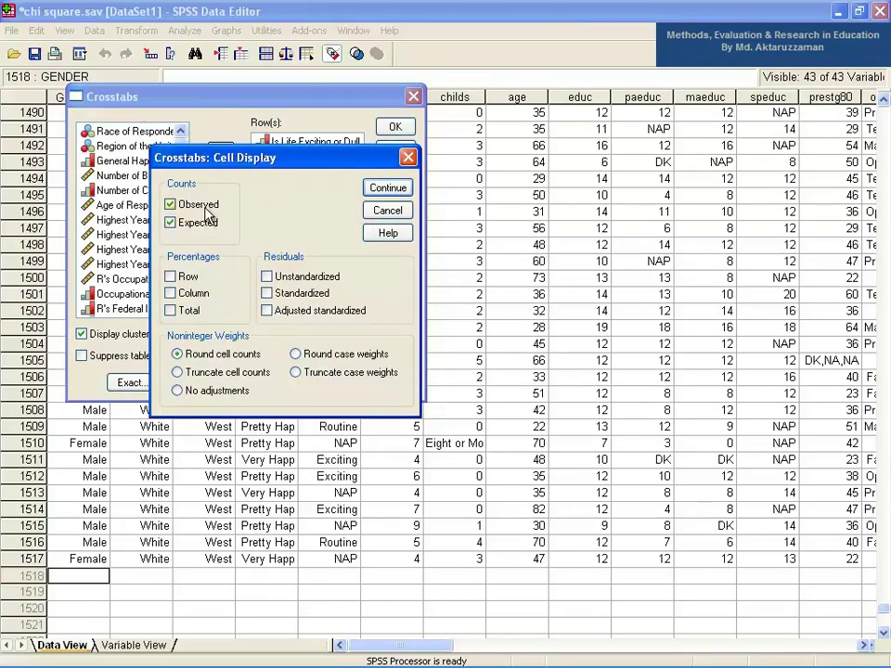
click(384, 189)
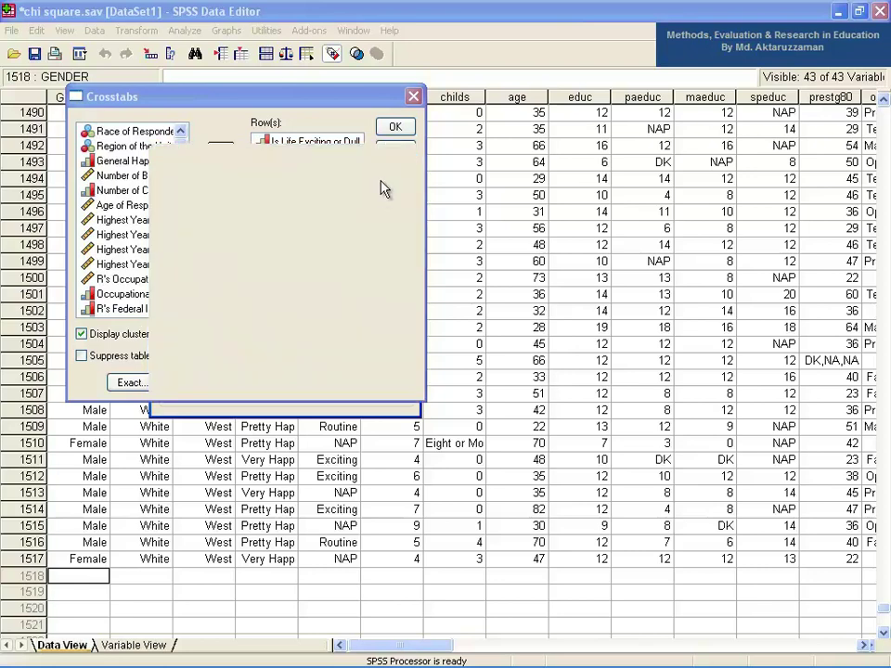
click(395, 127)
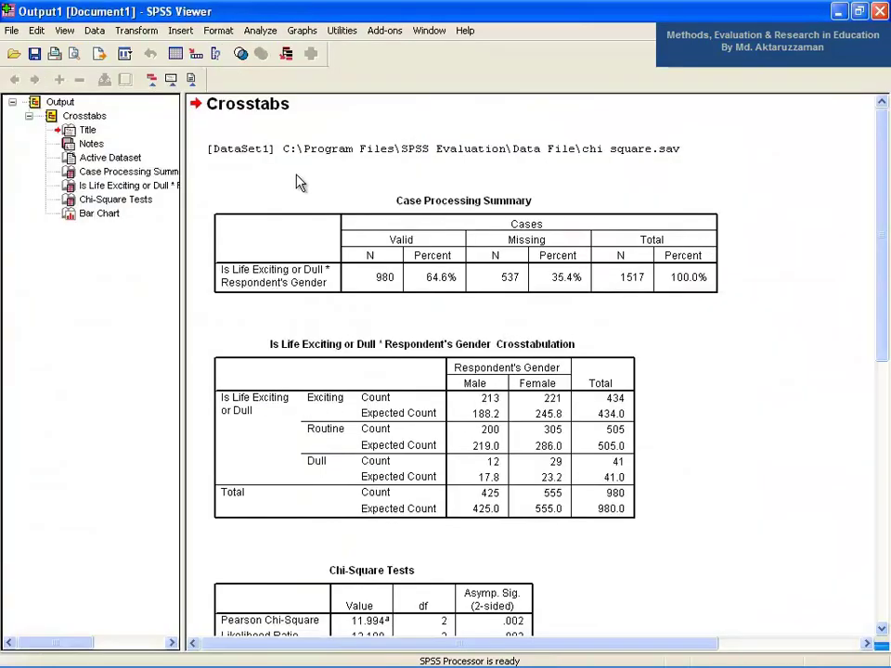
Step: Examine the Case Processing Summary, the life-by-gender crosstabulation, and the Chi-Square Tests table in the output
click(327, 242)
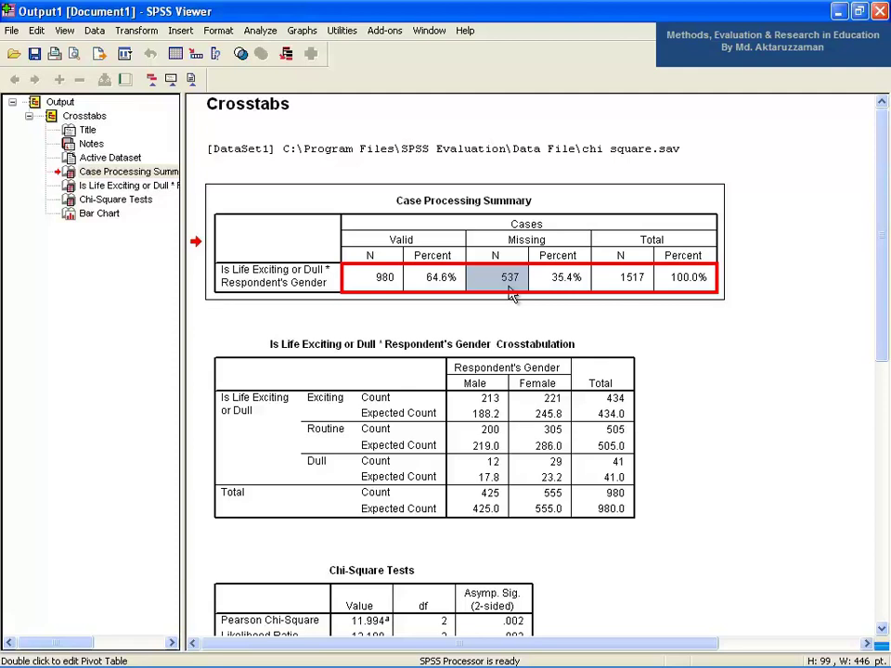
click(494, 394)
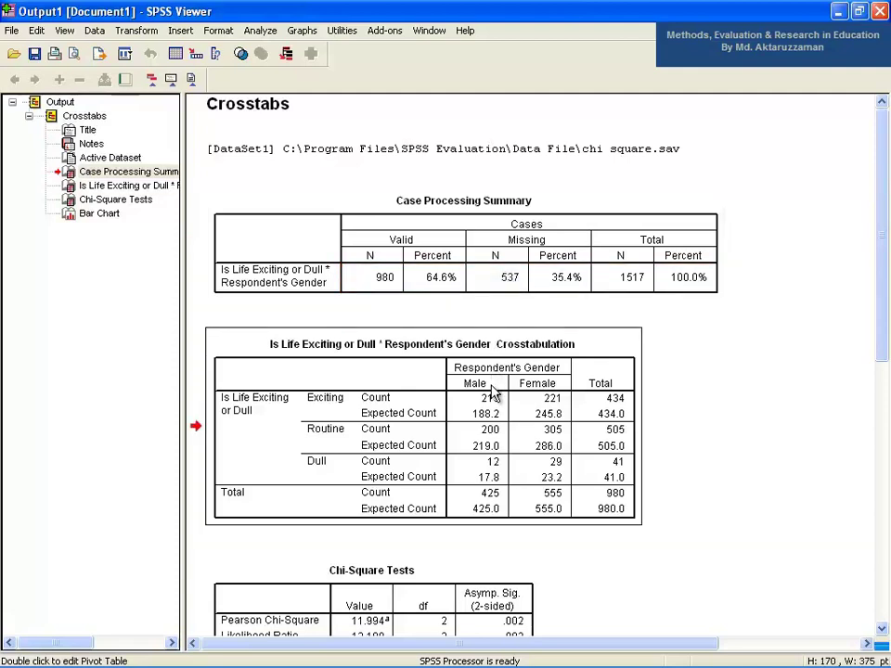
scroll(494, 394, down, 3)
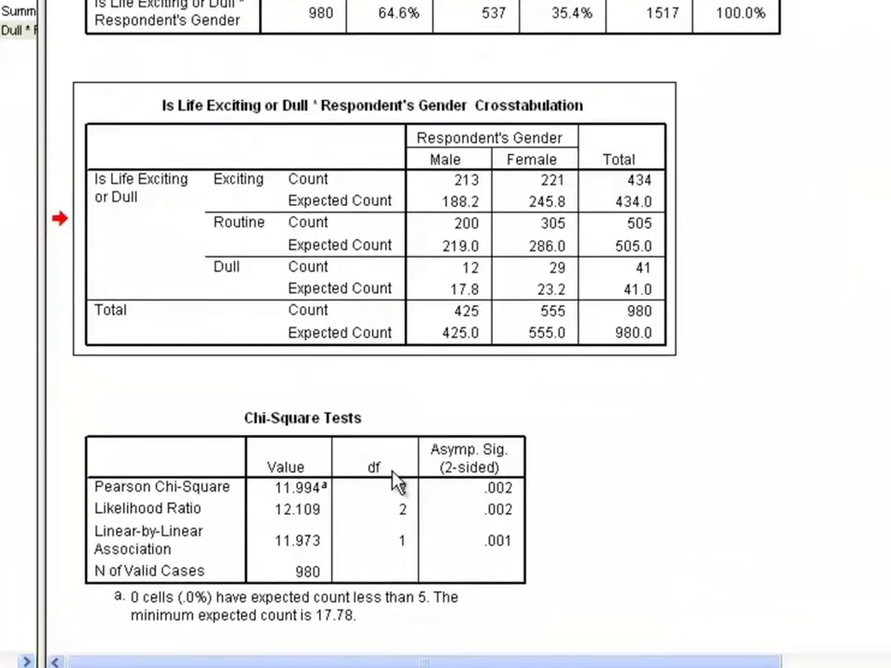
click(456, 516)
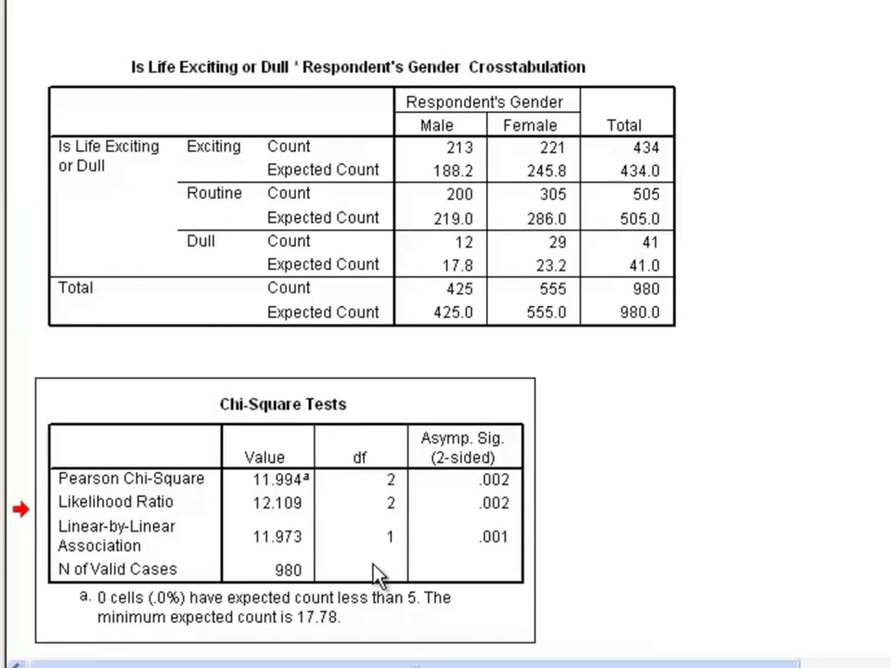